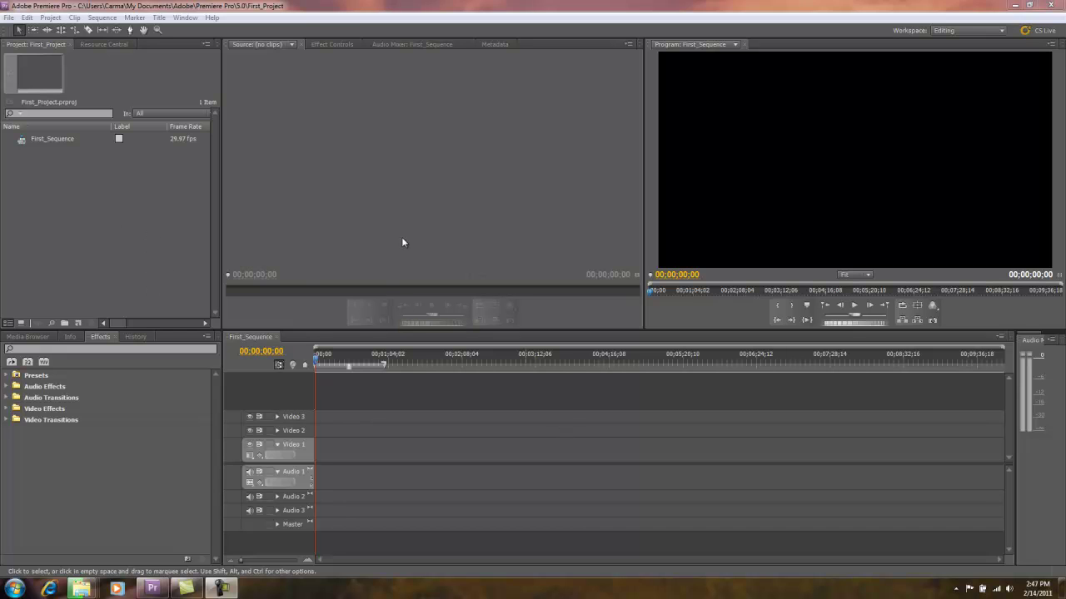
Switch to the Color Correction workspace from the Window > Workspace menu.
click(184, 19)
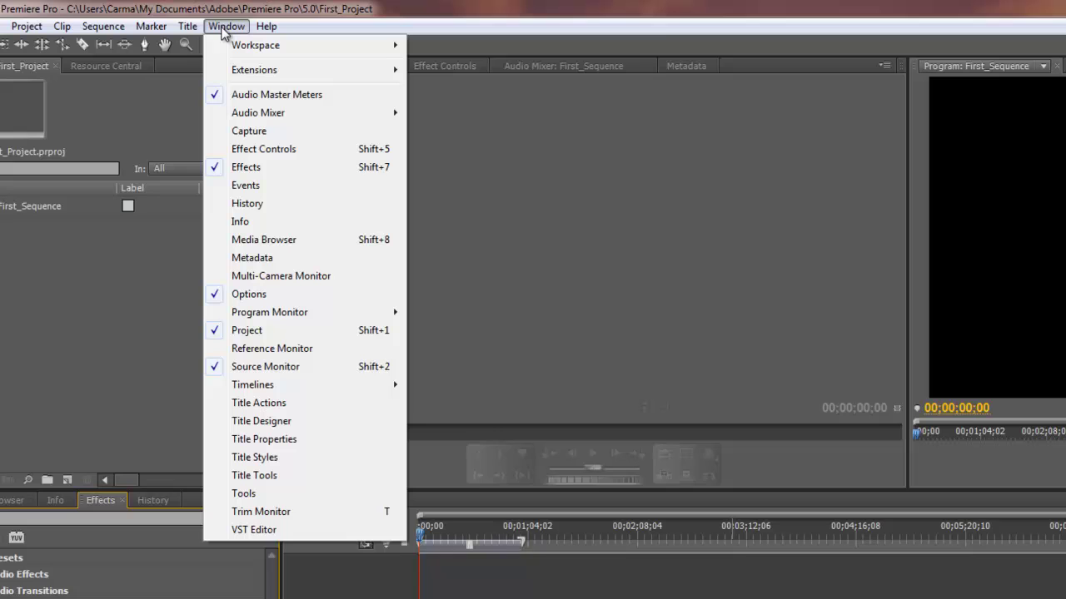
mouse_move(240, 50)
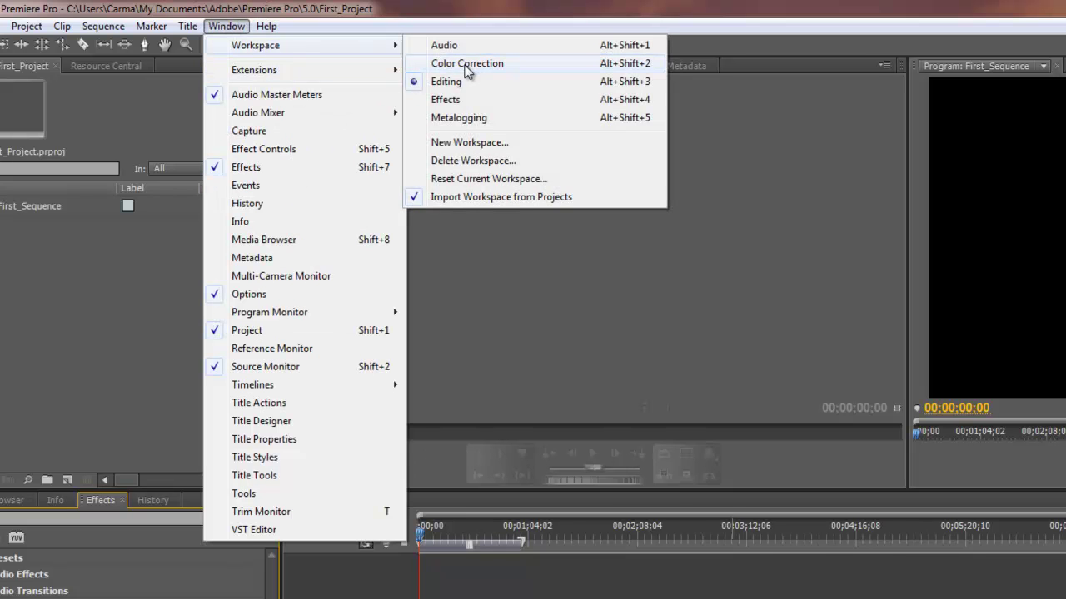
click(466, 64)
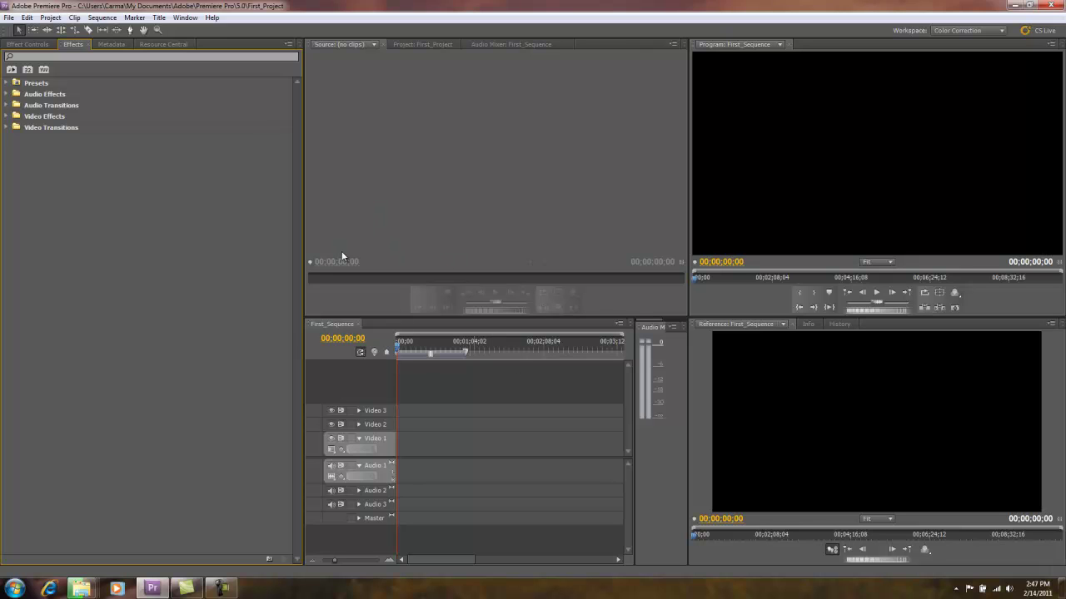
Switch back to the Editing workspace via Window > Workspace, removing the Reference monitor.
click(185, 17)
mouse_move(197, 33)
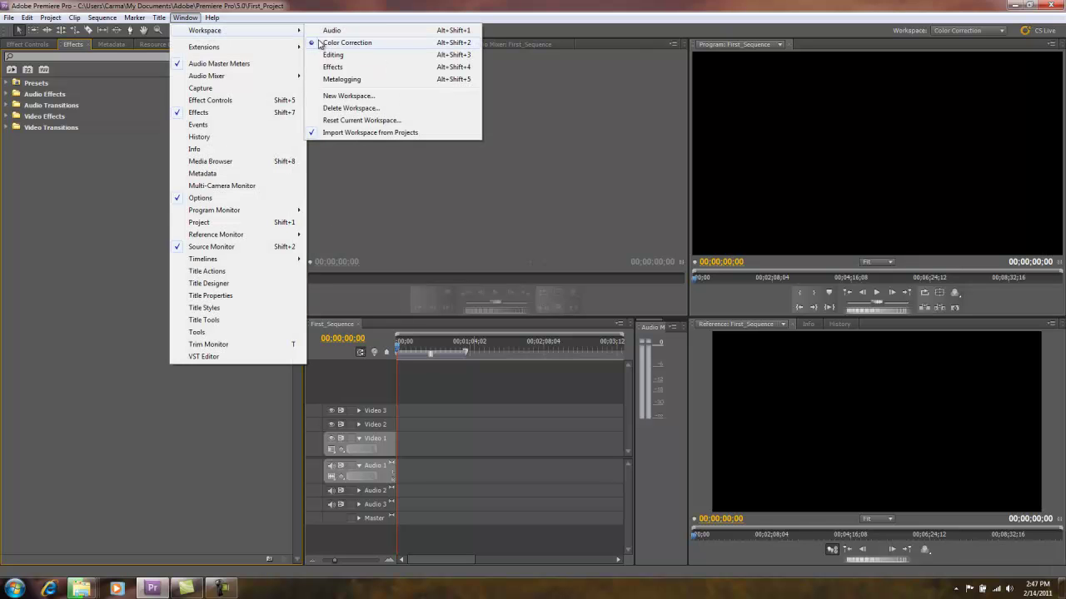
click(333, 58)
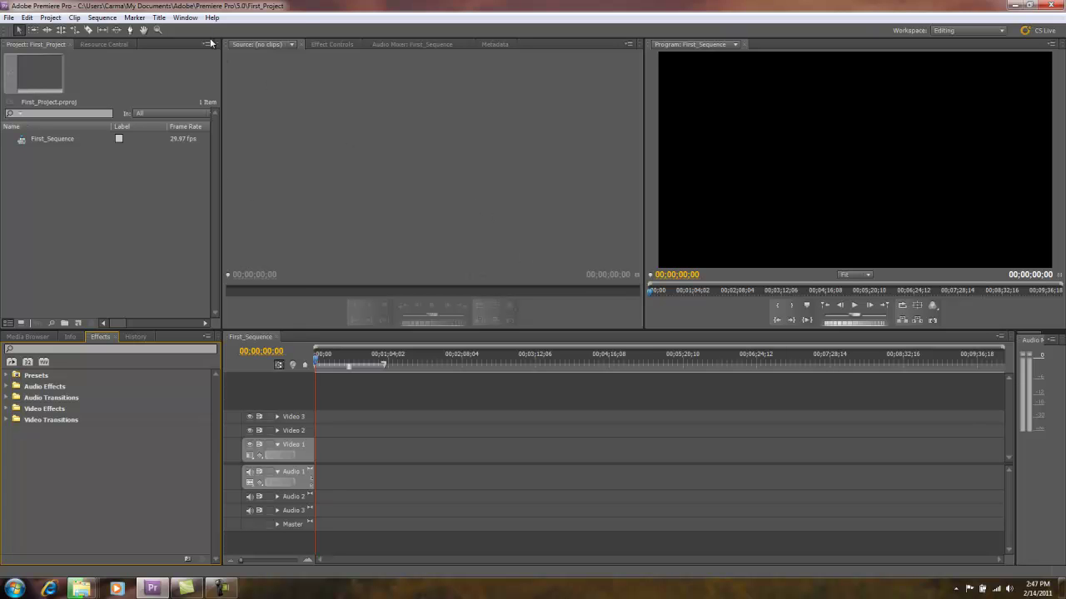
click(185, 19)
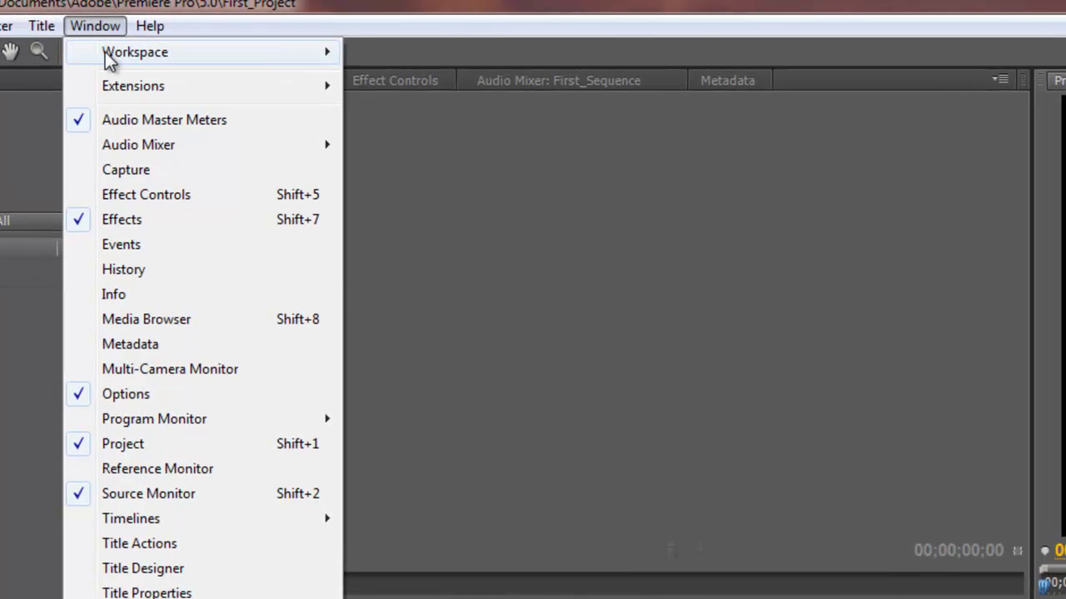
Reset the Editing workspace to its default layout and confirm with Yes.
mouse_move(111, 57)
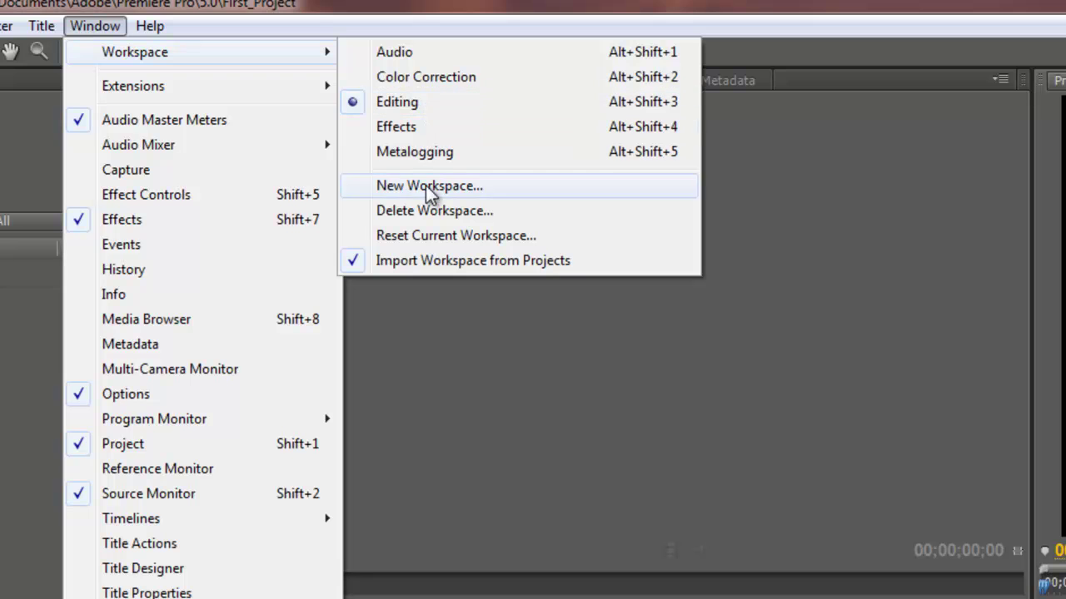
click(428, 236)
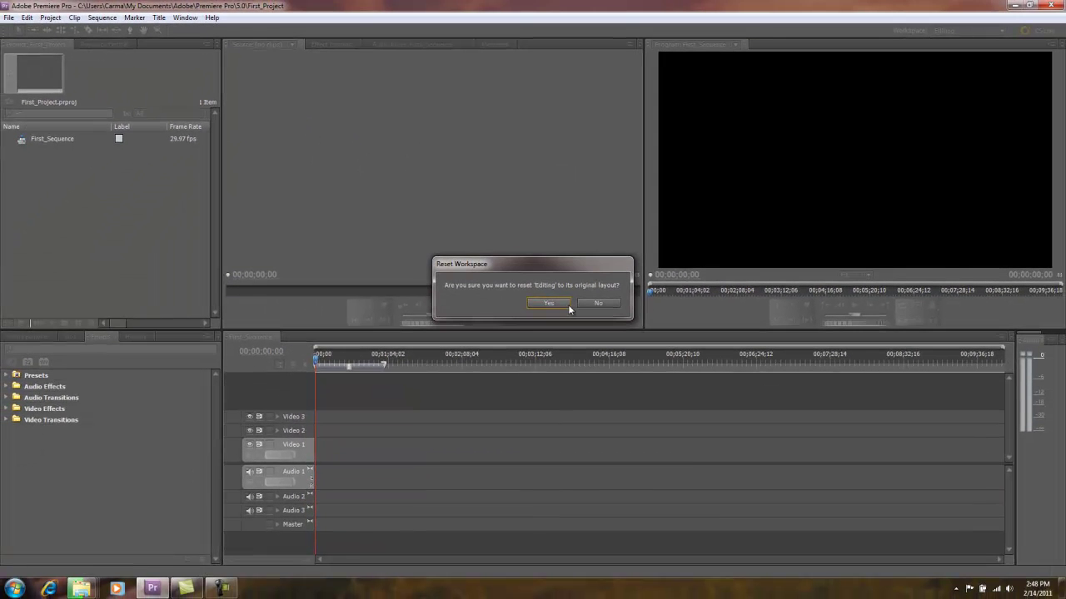
click(641, 400)
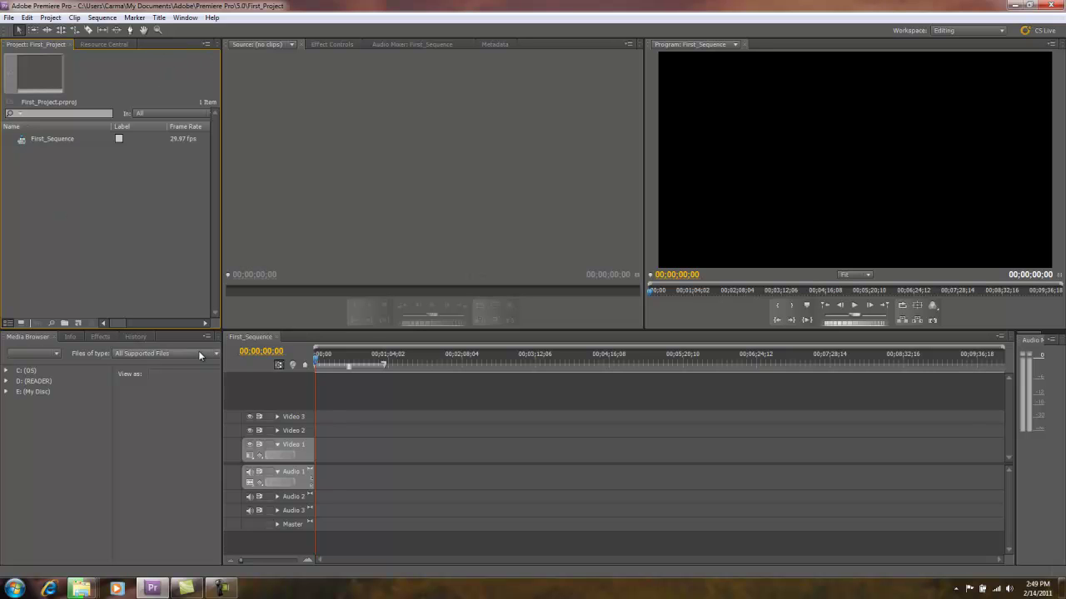
Open the Import dialog and navigate to Documents > Training > premierePro > cib_cs5 > Assets.
click(164, 482)
click(94, 219)
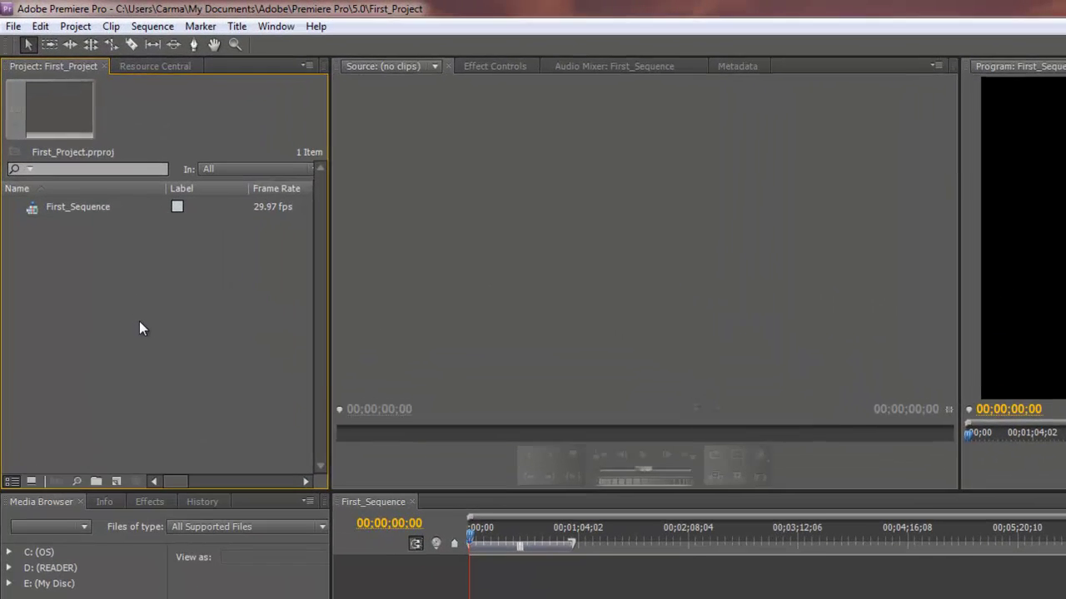
double_click(94, 215)
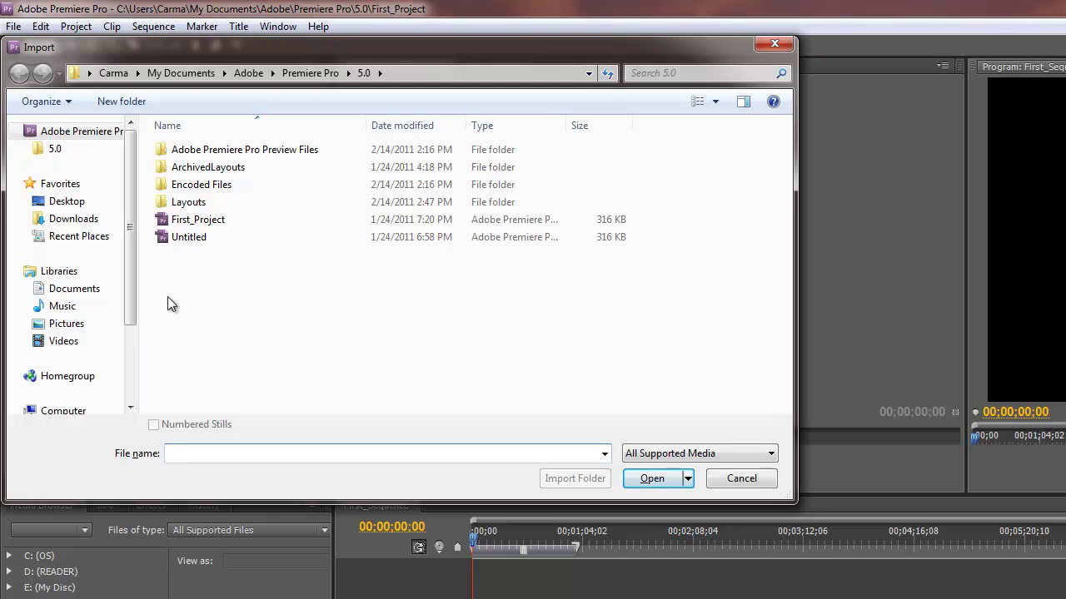
click(67, 290)
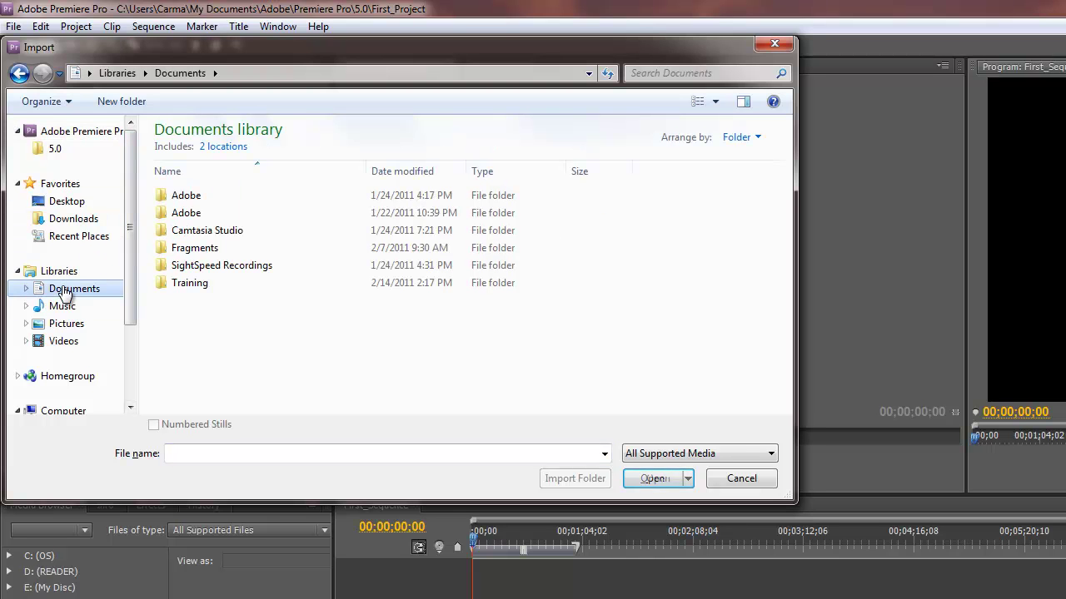
click(197, 287)
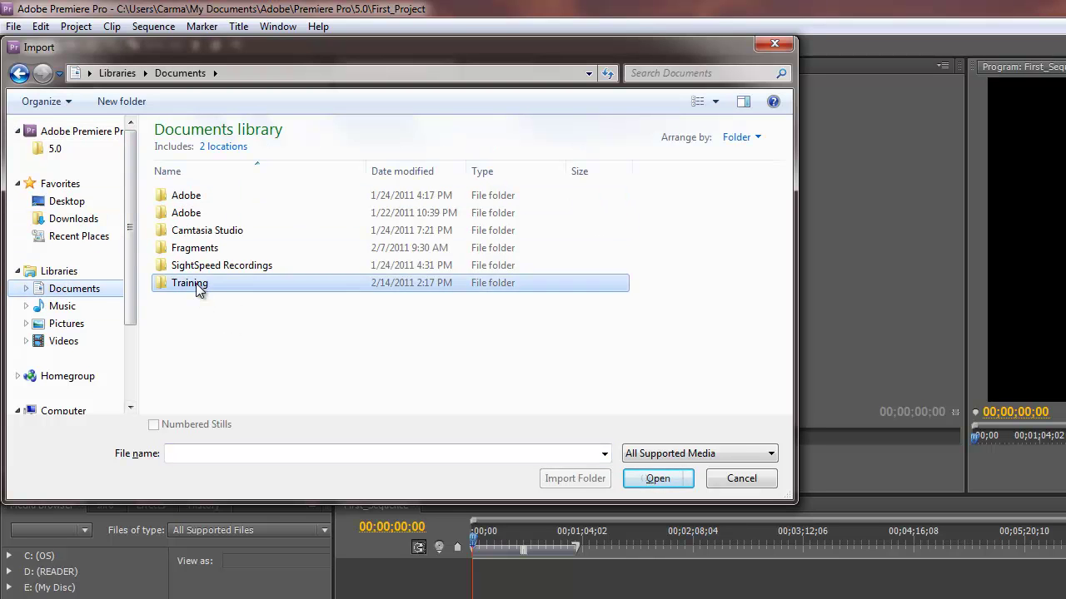
double_click(199, 288)
double_click(192, 248)
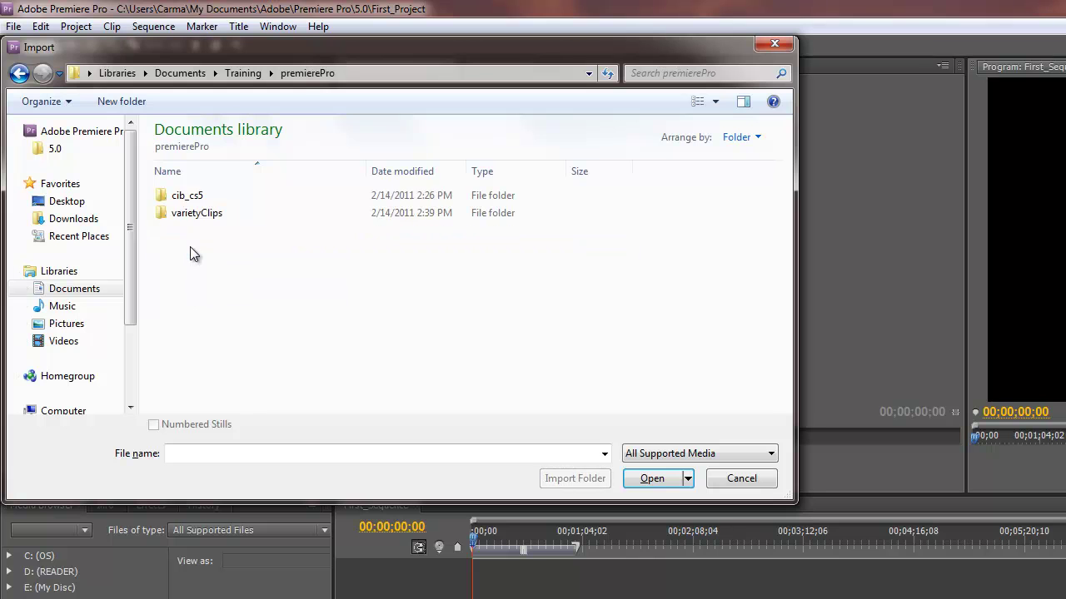
click(190, 203)
double_click(190, 204)
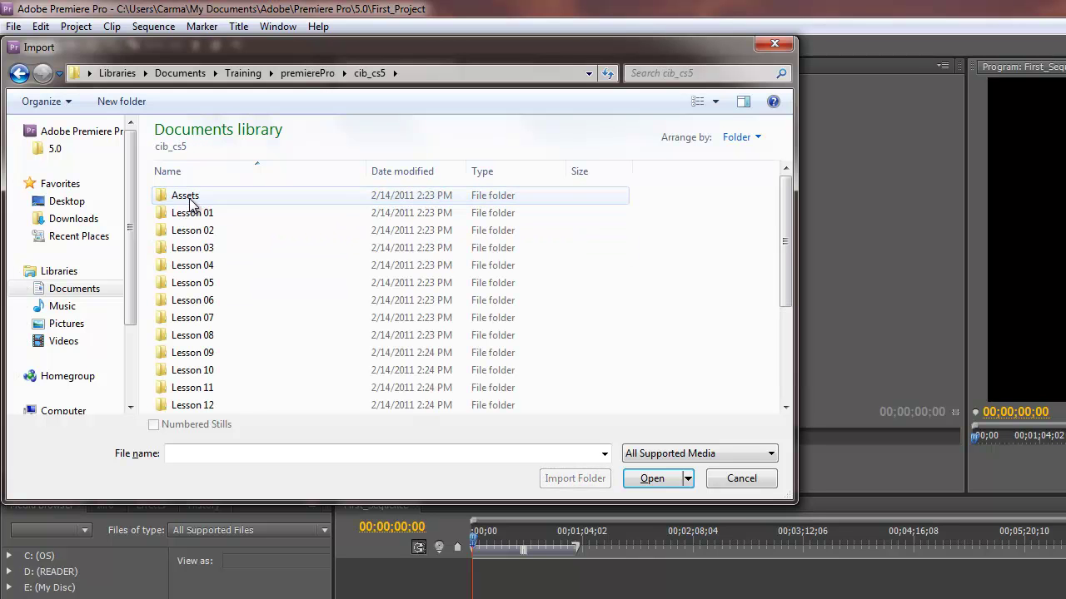
double_click(176, 213)
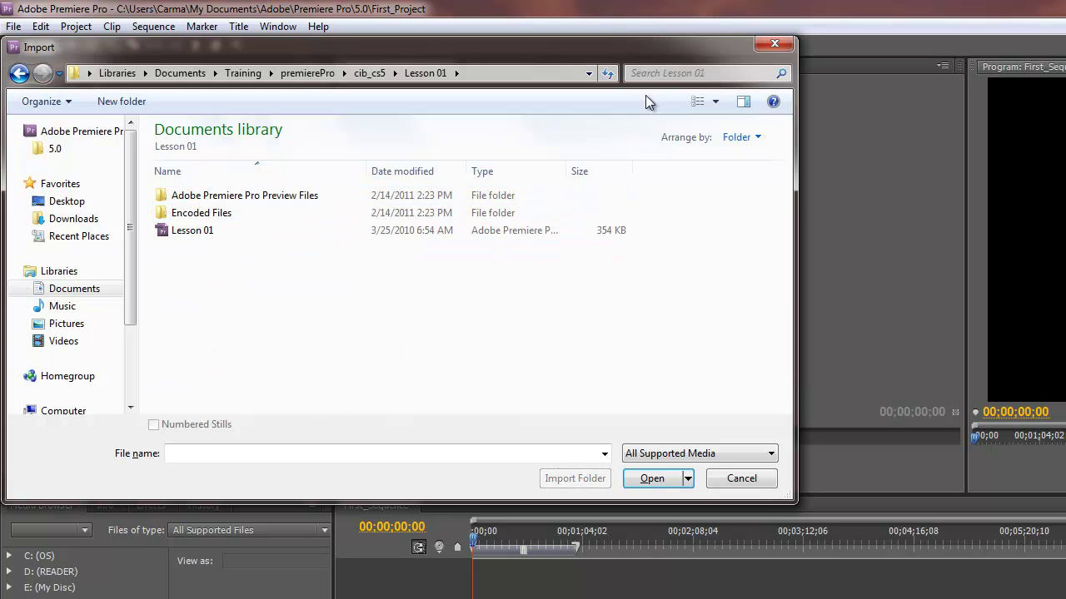
click(370, 73)
double_click(179, 197)
Select Medieval_Hero_01 in the Assets folder and import it.
scroll(254, 371, down, 4)
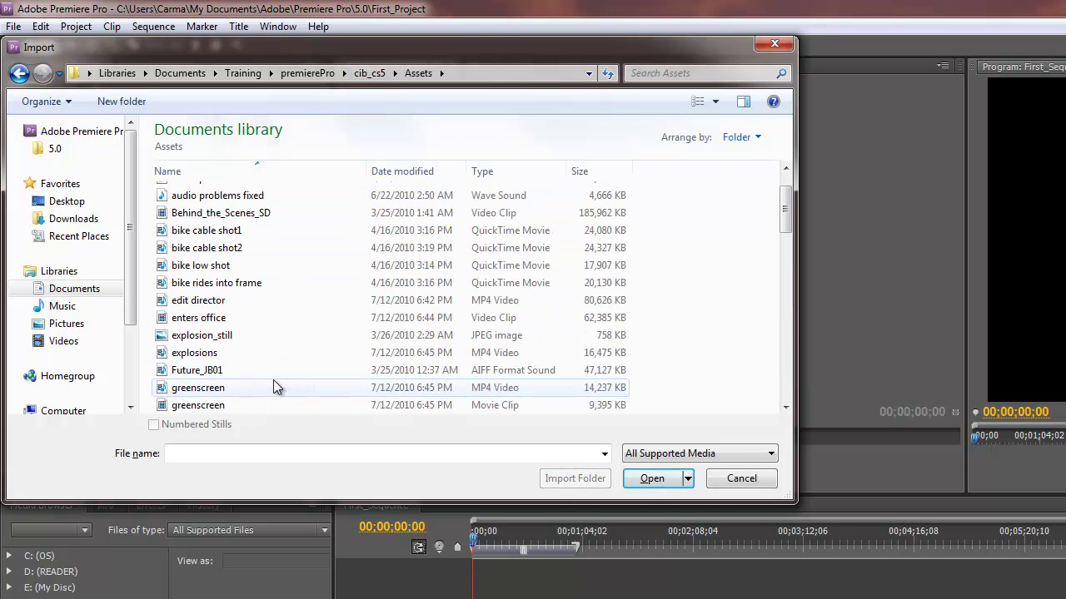
scroll(300, 299, down, 1)
scroll(304, 301, down, 1)
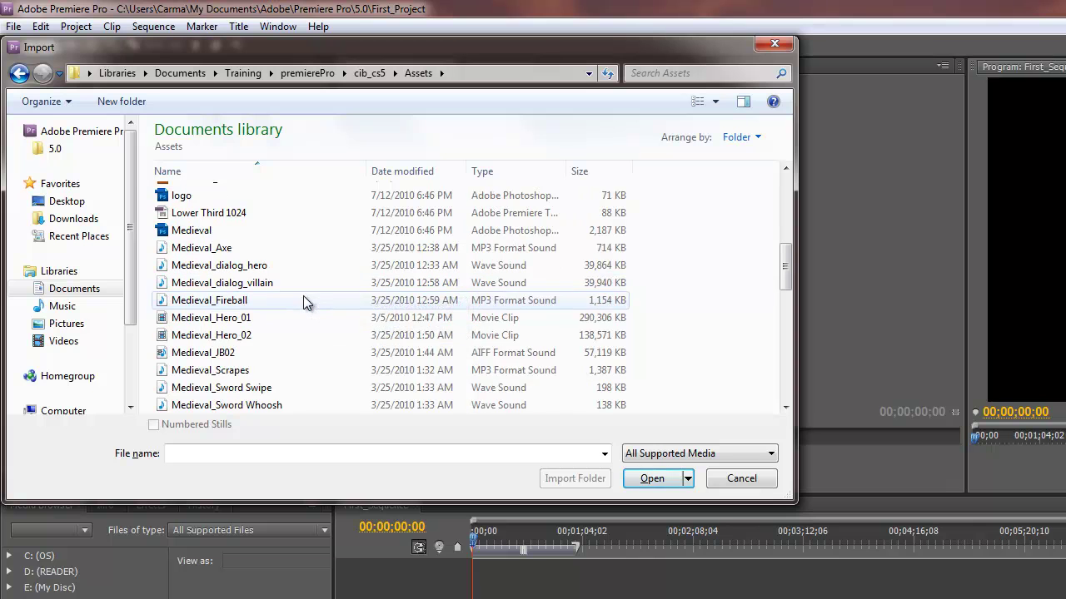
click(219, 319)
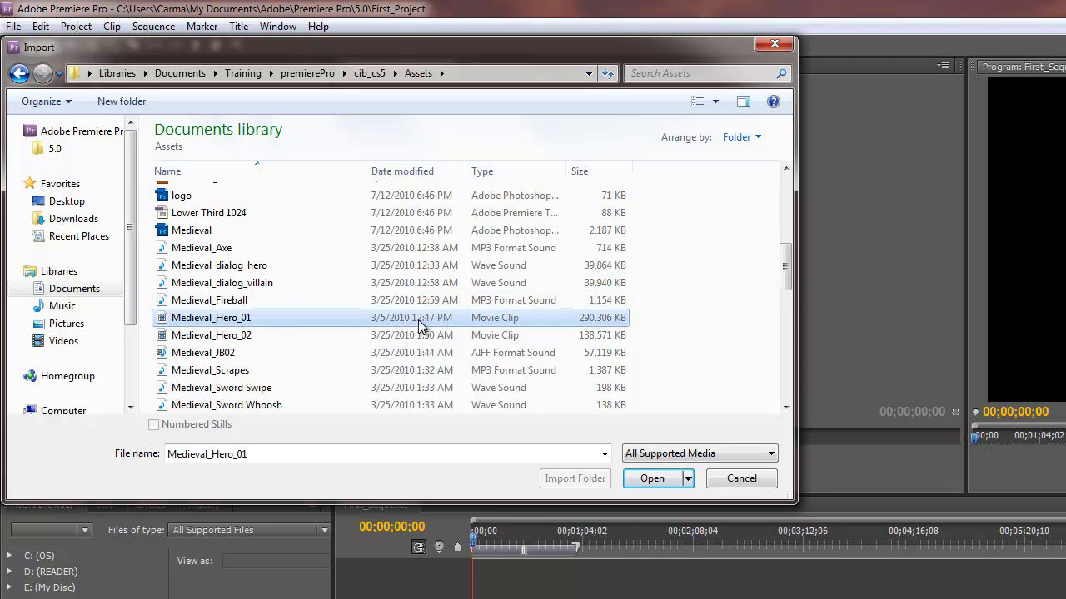
click(654, 481)
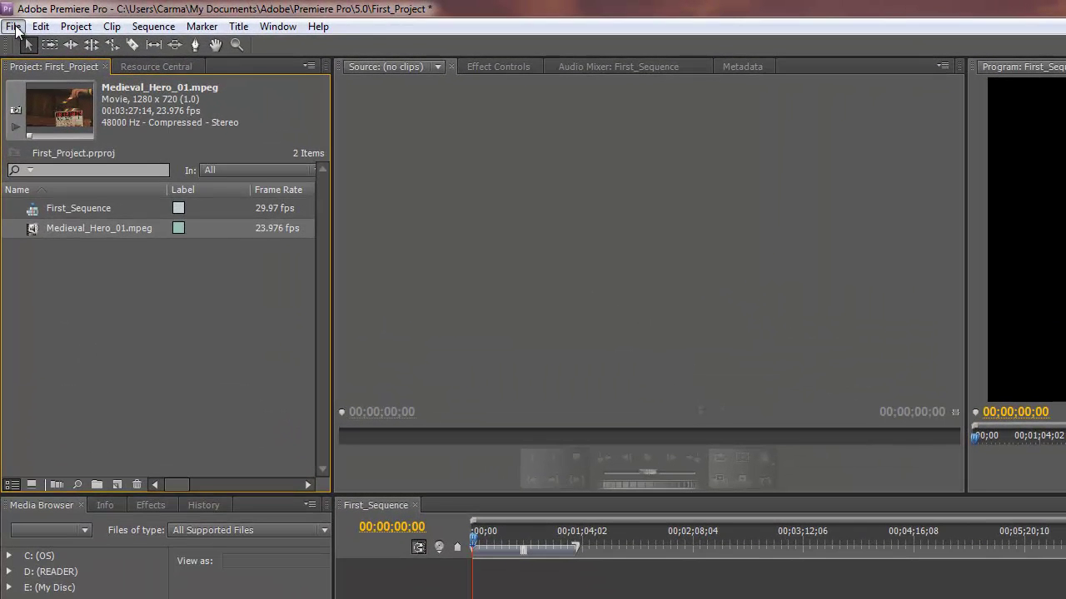
Import the bike low shot clip from the Assets folder via File > Import.
click(9, 18)
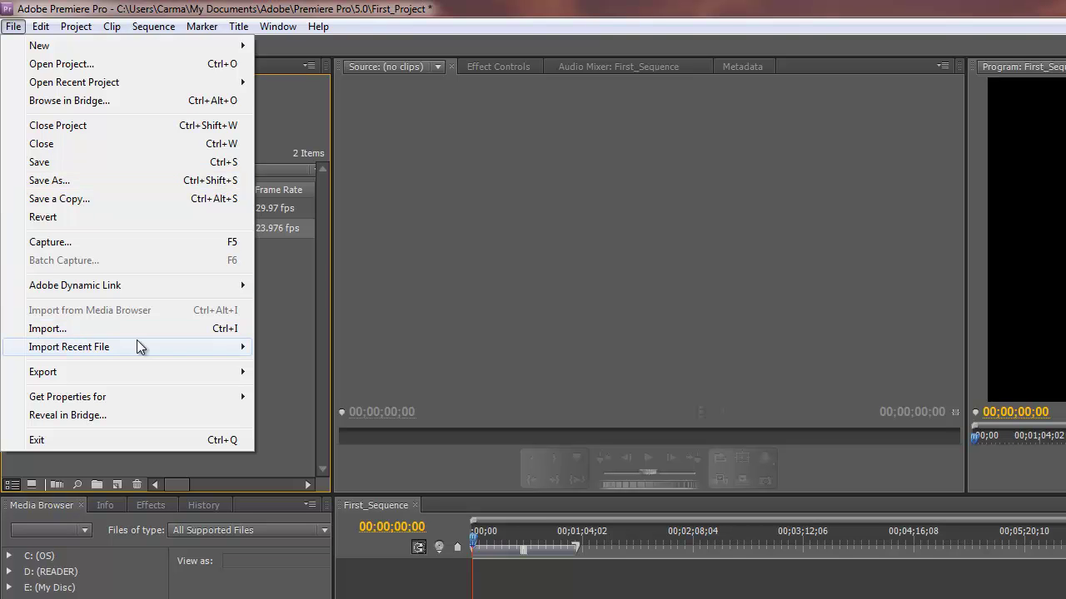
click(46, 332)
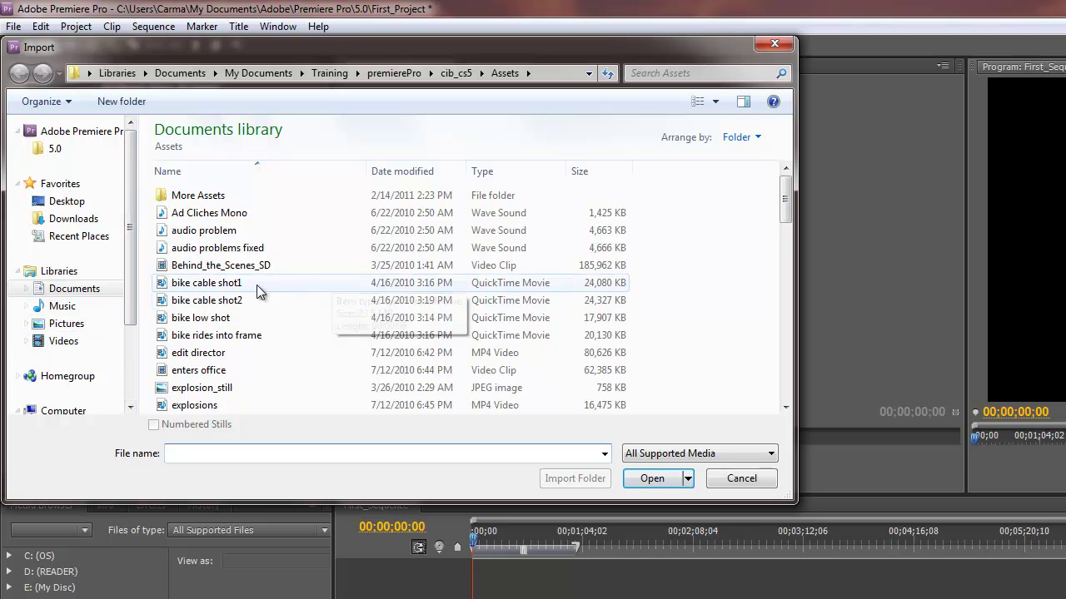
click(227, 390)
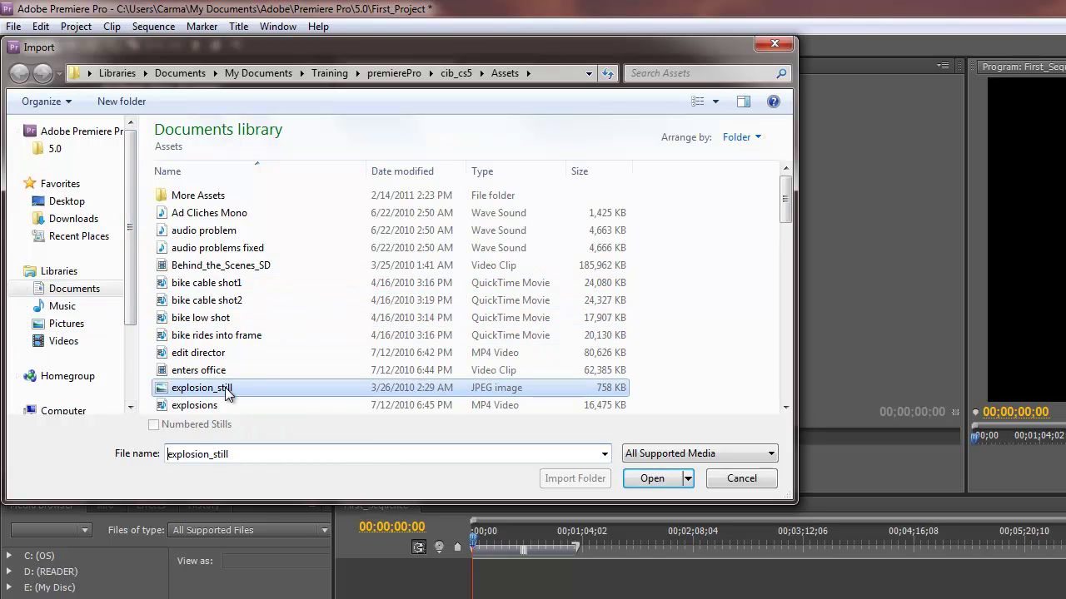
click(217, 321)
click(658, 478)
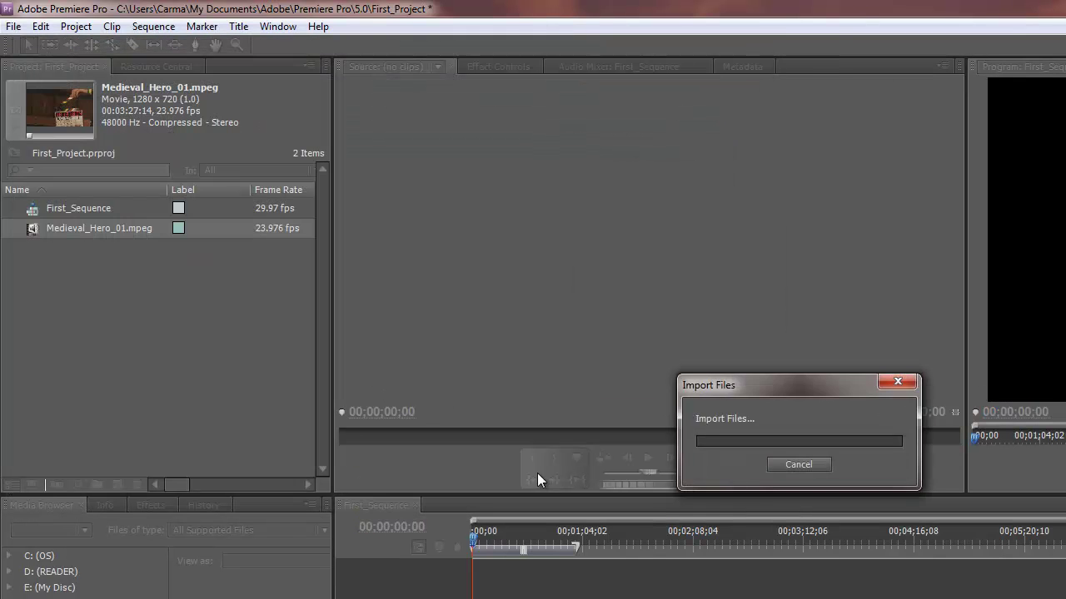
Import Medieval_villain_01, Medieval_villain_03 and multicam_01 together from the Assets folder.
double_click(51, 340)
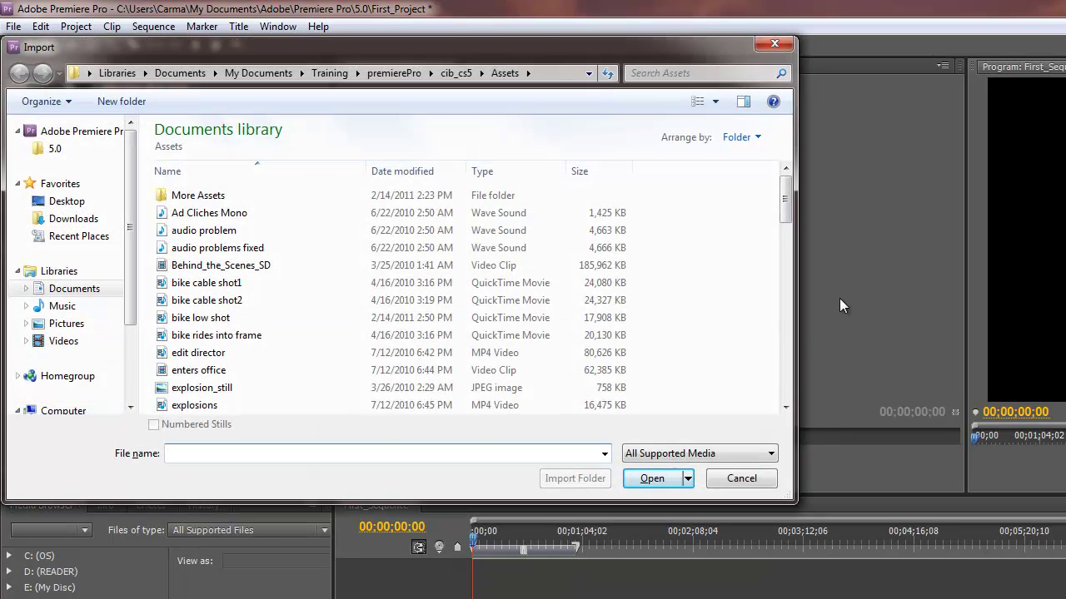
drag(785, 197, 787, 316)
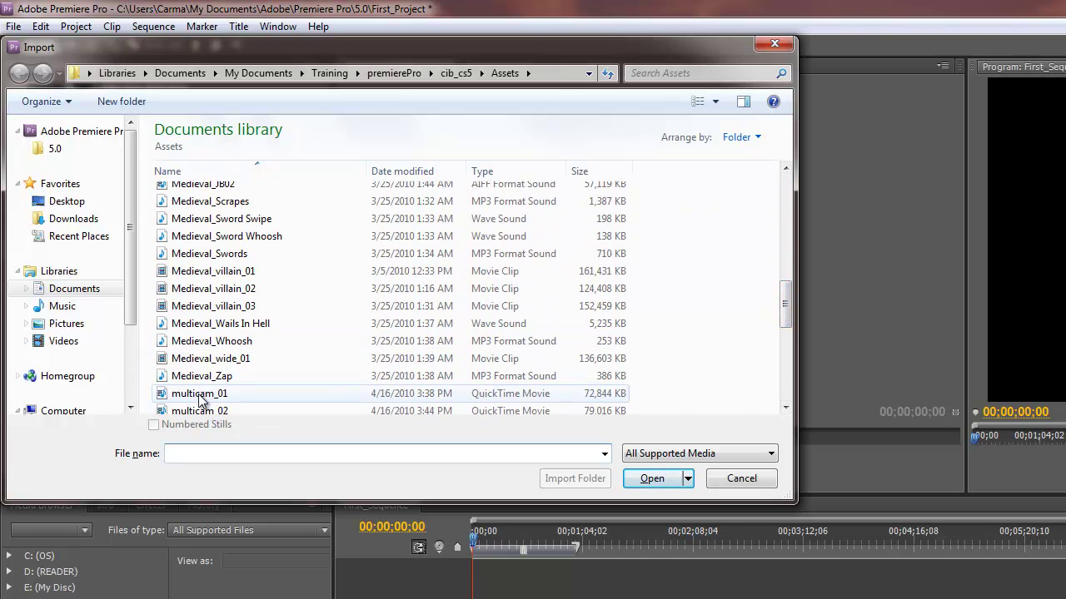
click(204, 274)
ctrl+click(275, 306)
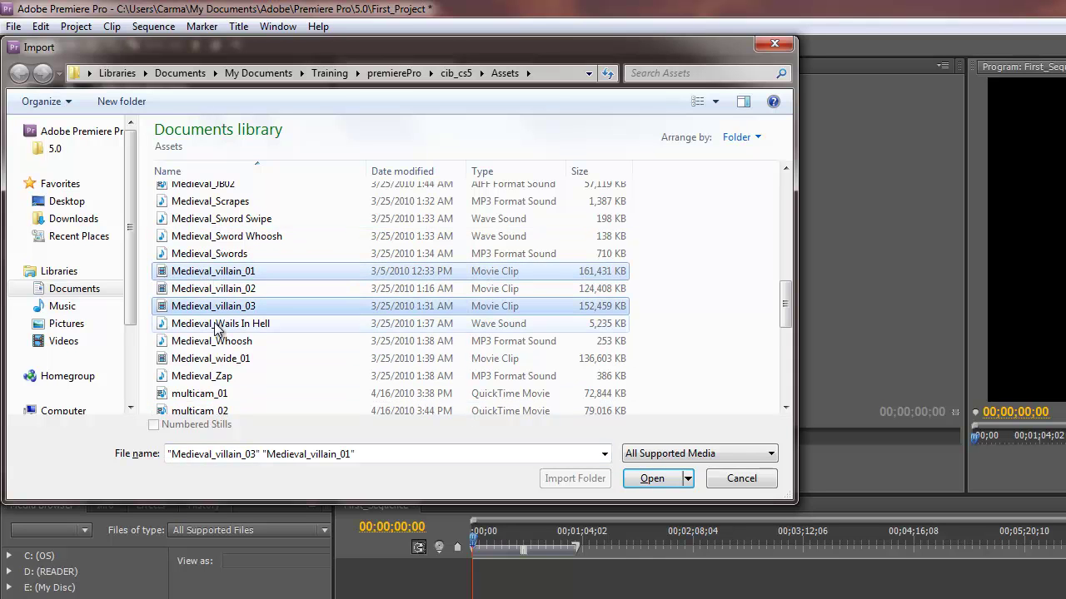
ctrl+click(208, 396)
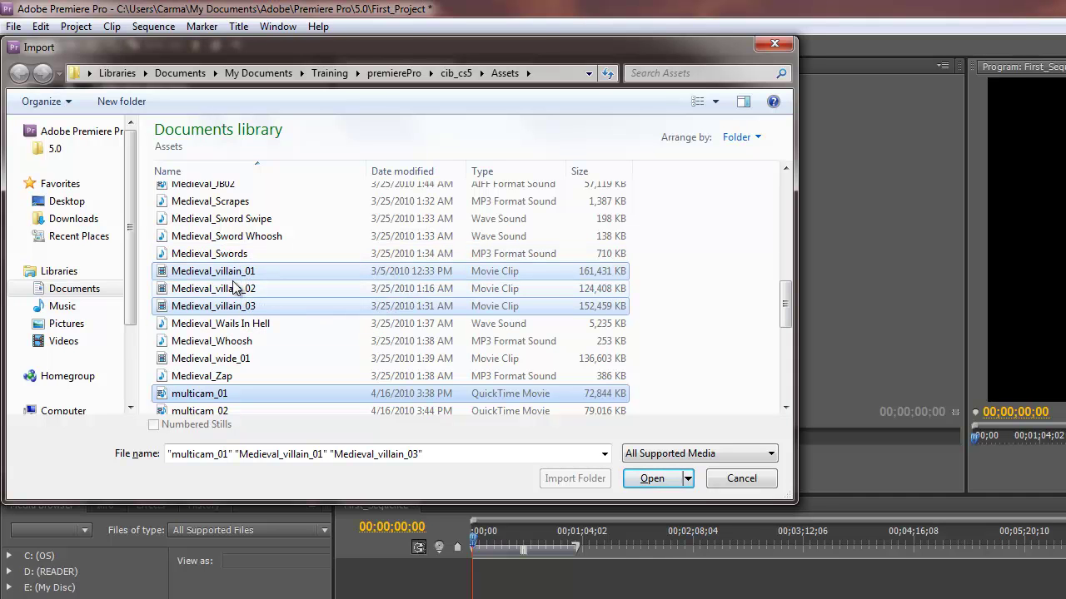
click(660, 481)
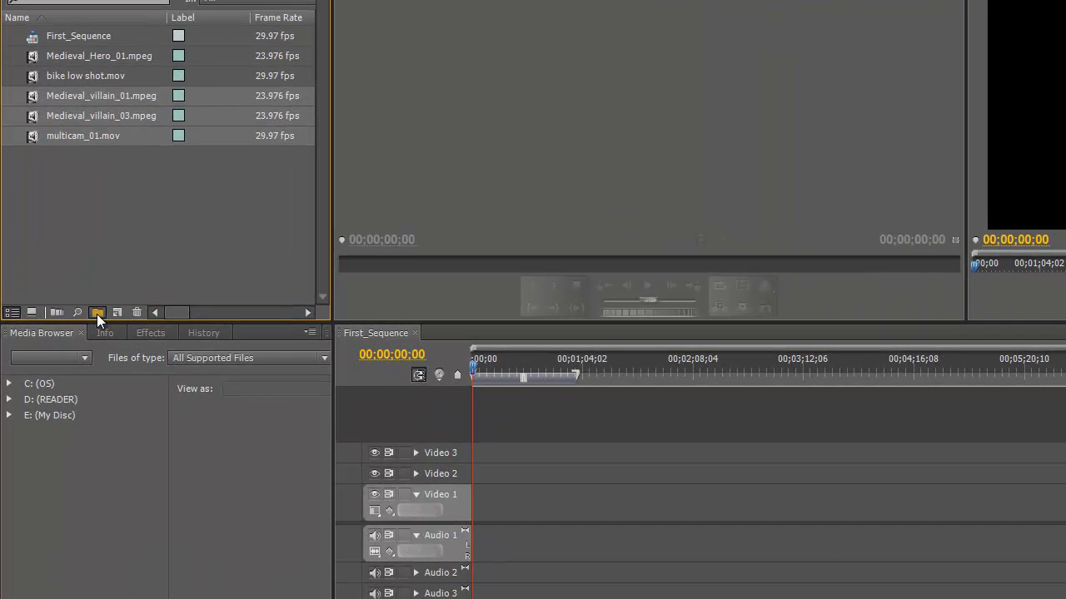
Add a new bin to the Project panel and name it 'medievalClips'.
click(65, 323)
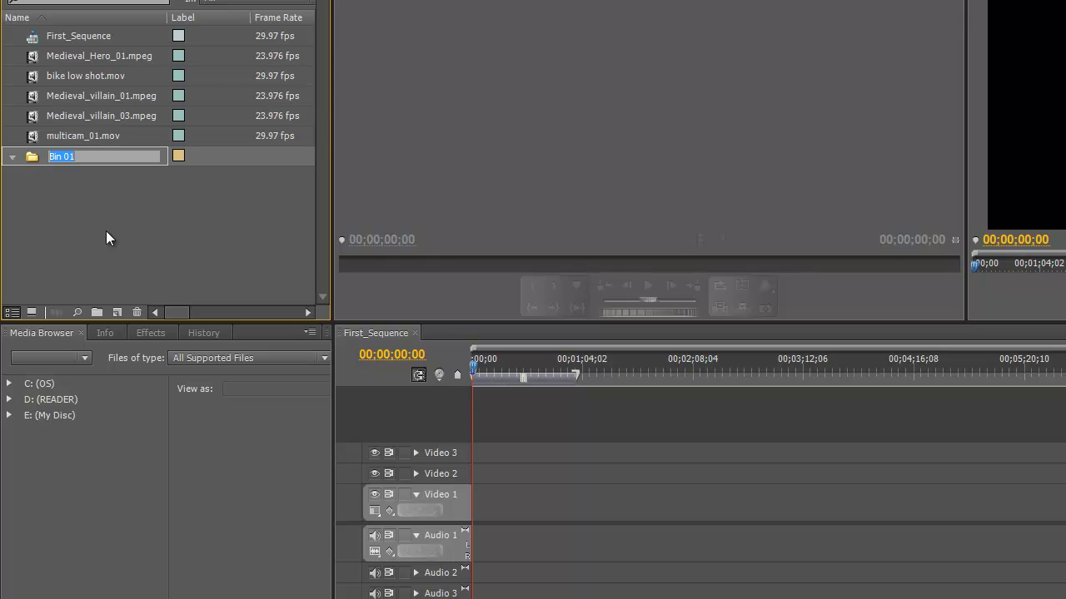
text(medievalClips)
click(42, 213)
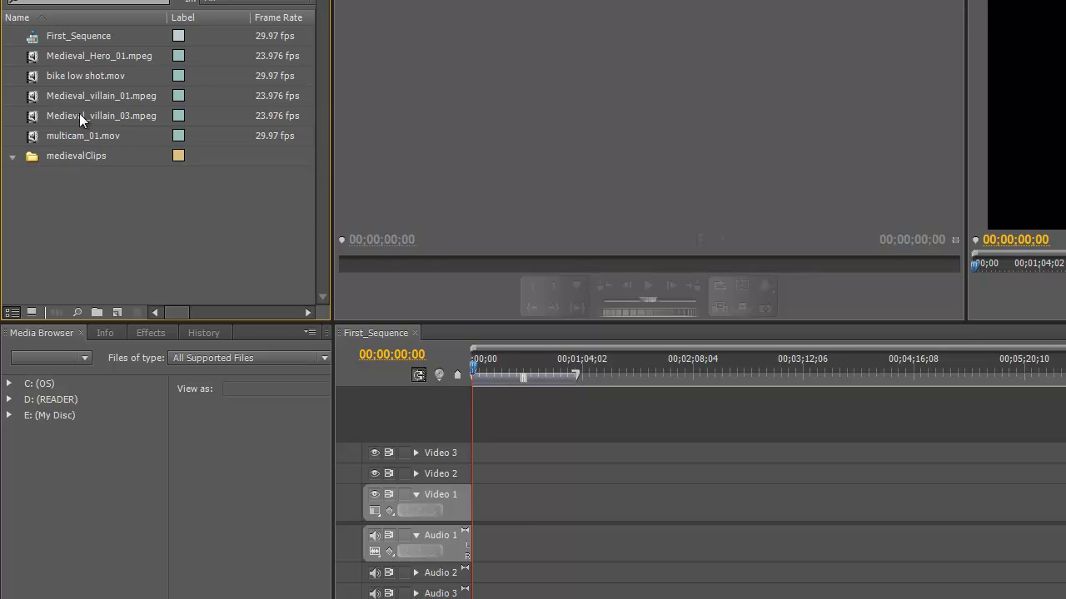
Drag Medieval_villain_01, Medieval_villain_03 and Medieval_Hero_01 into medievalClips, then collapse the bin.
drag(80, 95, 74, 151)
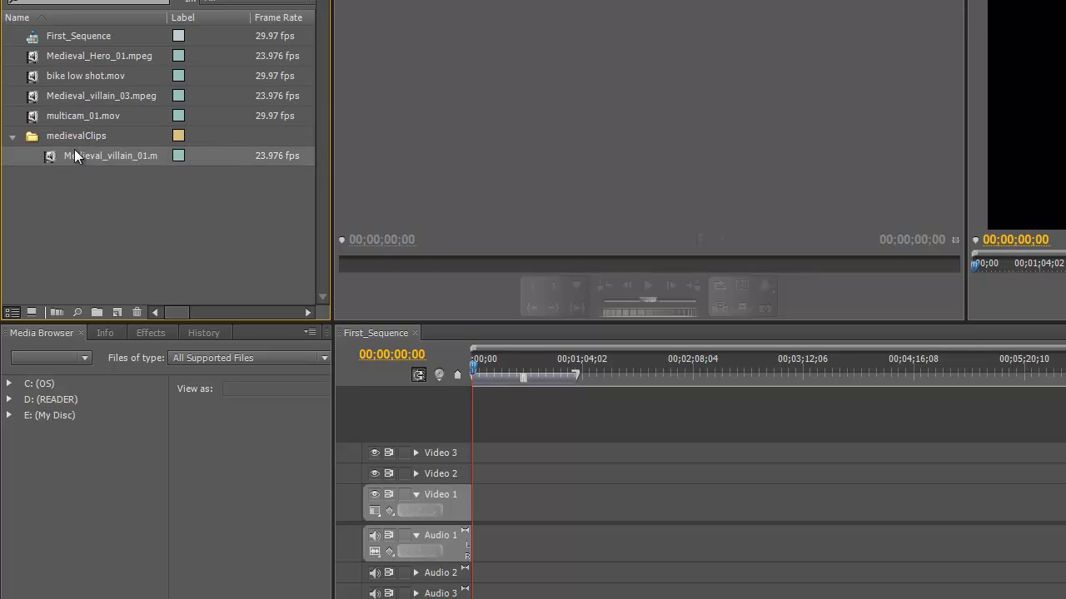
drag(79, 95, 75, 138)
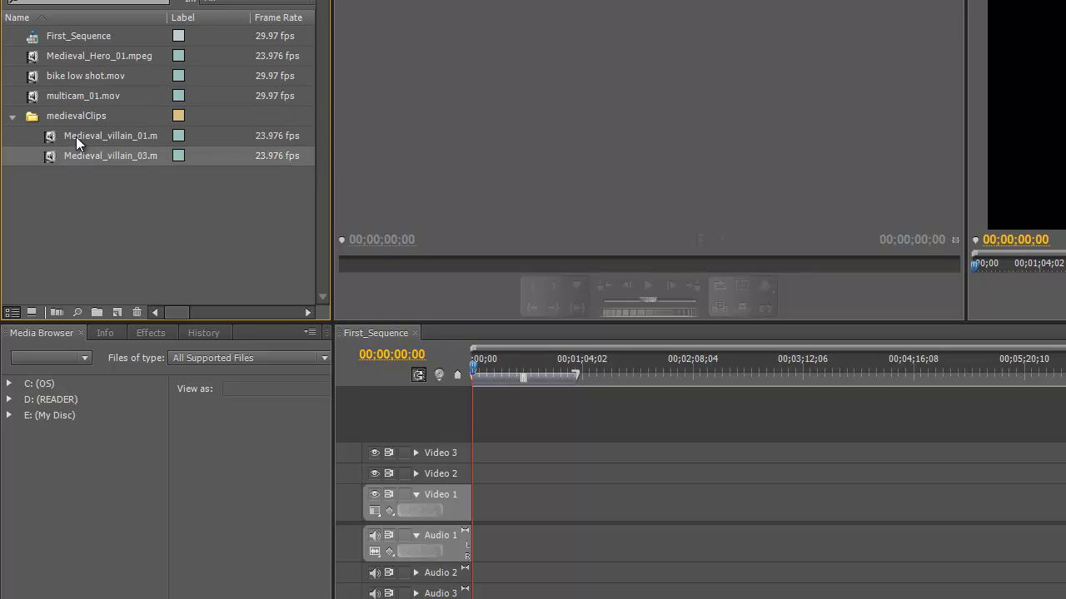
drag(91, 53, 76, 117)
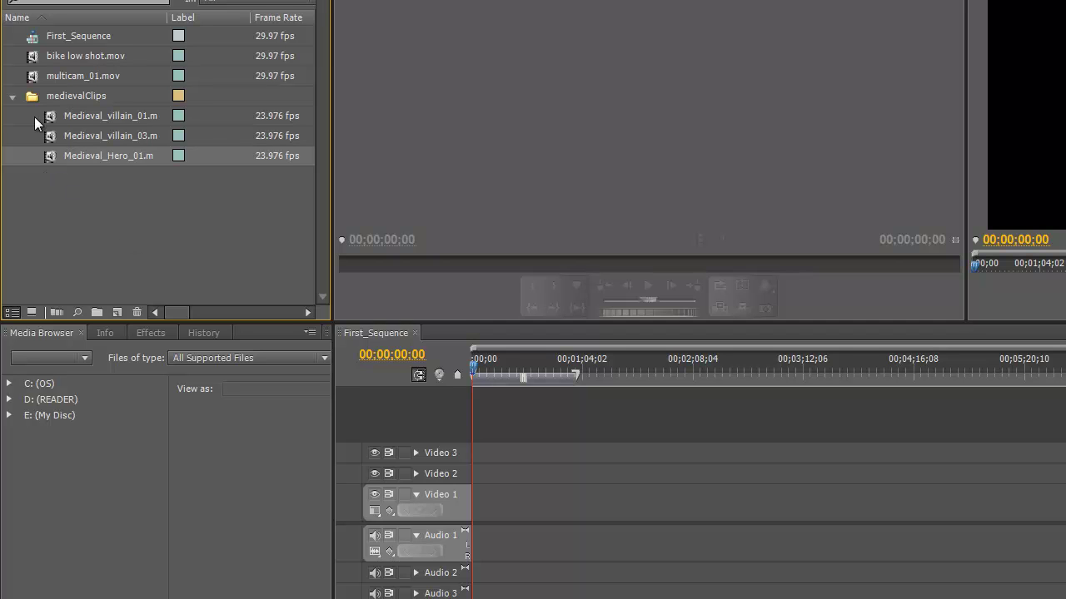
click(12, 97)
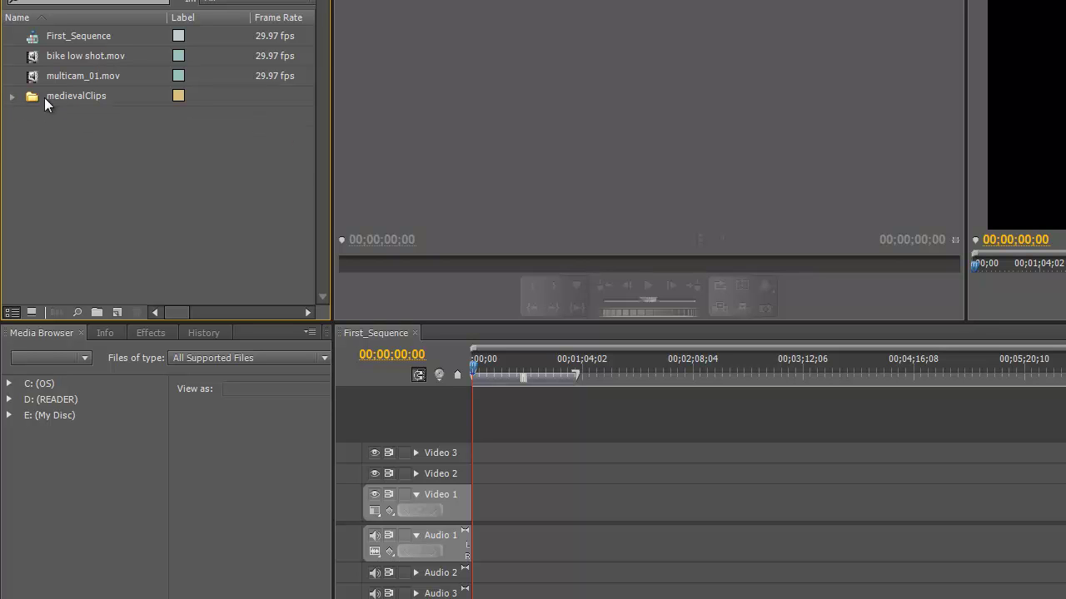